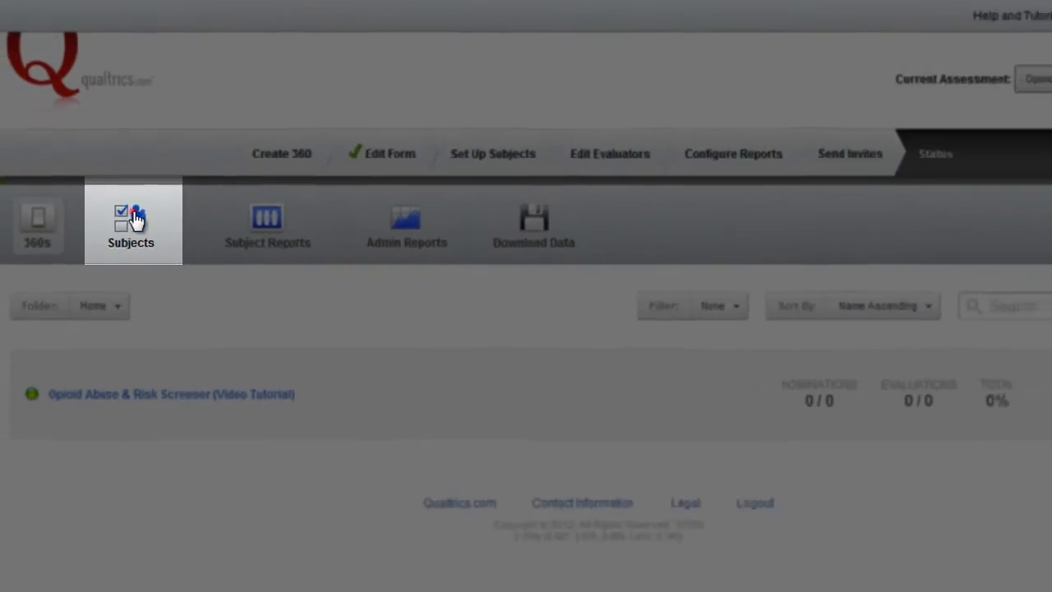
Step: Open the Subjects area for the Opioid Abuse & Risk Screener assessment and bring up the form for adding a subject
{"action": "left_click", "coordinate": [167, 376]}
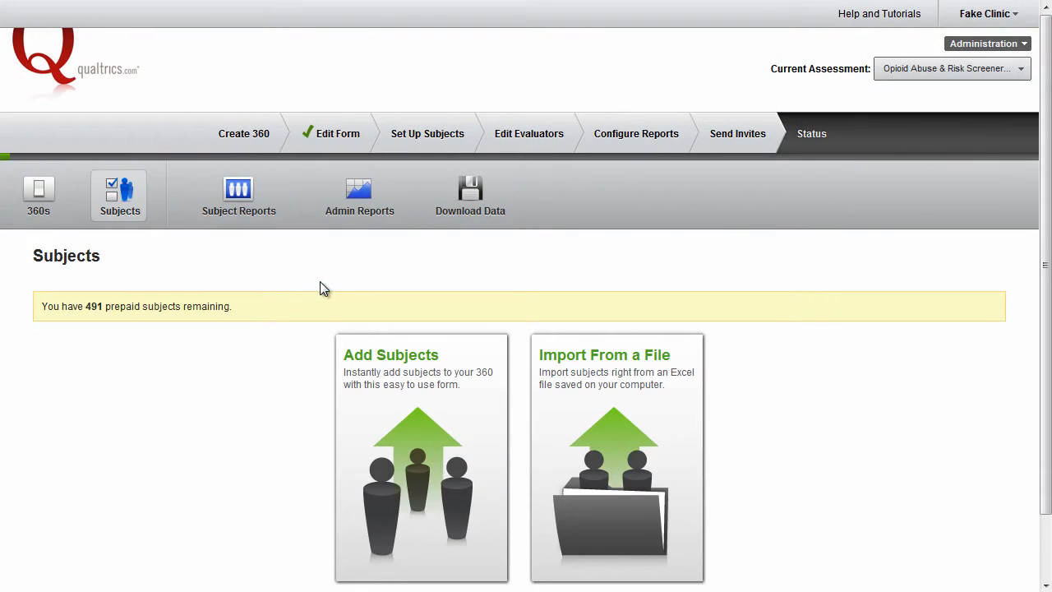
{"action": "scroll", "coordinate": [316, 288], "scroll_direction": "down", "scroll_amount": 2}
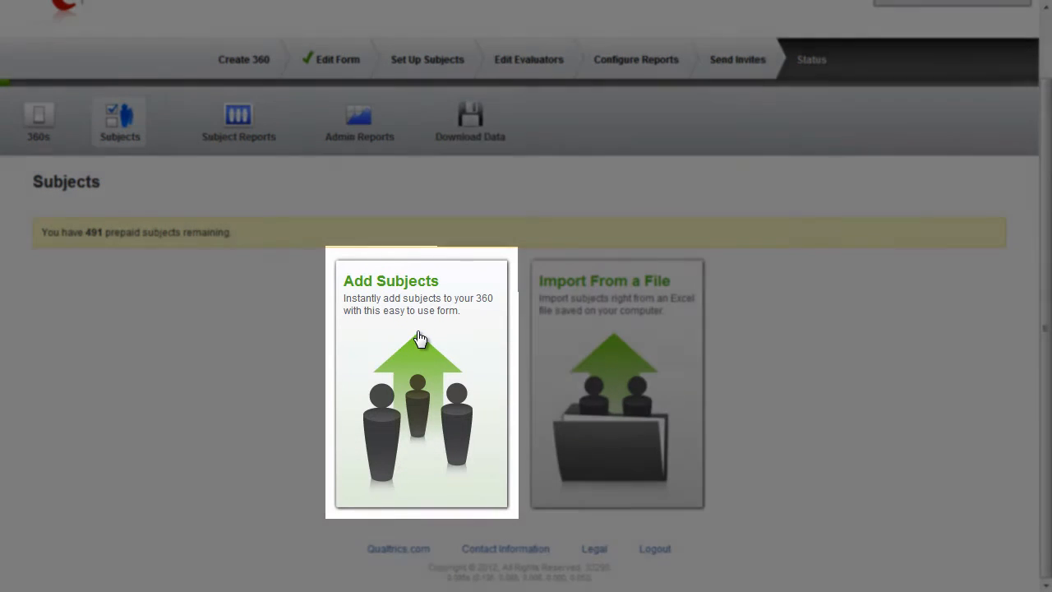
{"action": "left_click", "coordinate": [420, 337]}
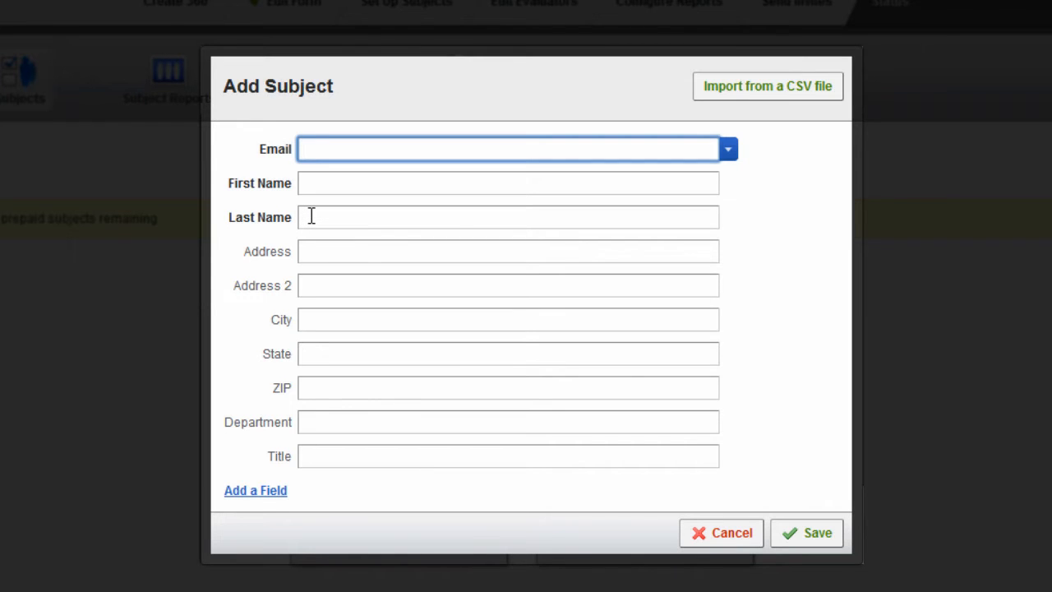
Step: Enter the first subject's e-mail address at the clinic's domain in the new subject form
{"action": "left_click", "coordinate": [356, 148]}
{"action": "type", "text": "jd09012012"}
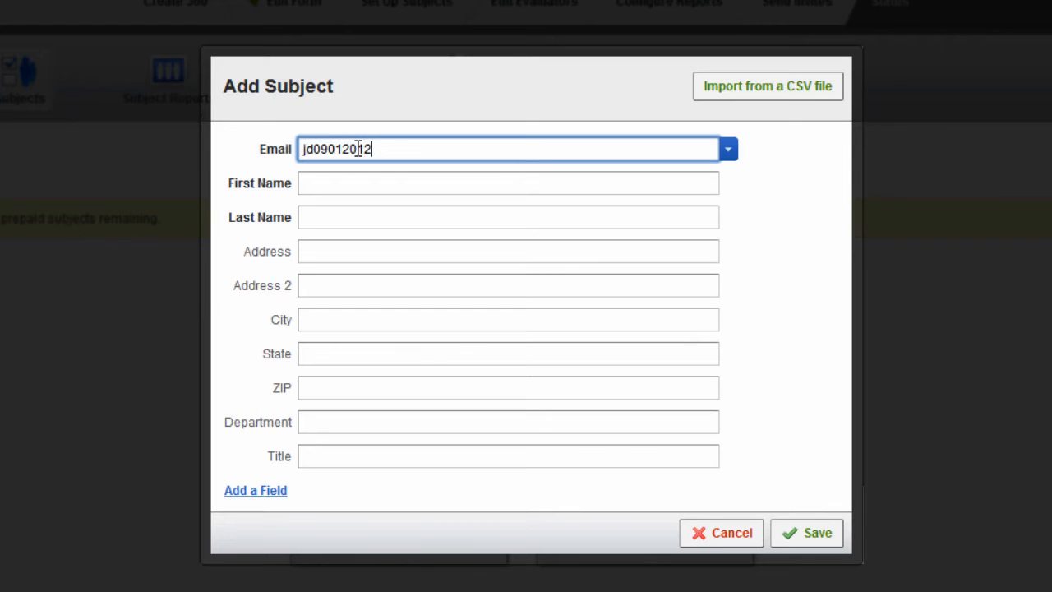
{"action": "type", "text": "@your"}
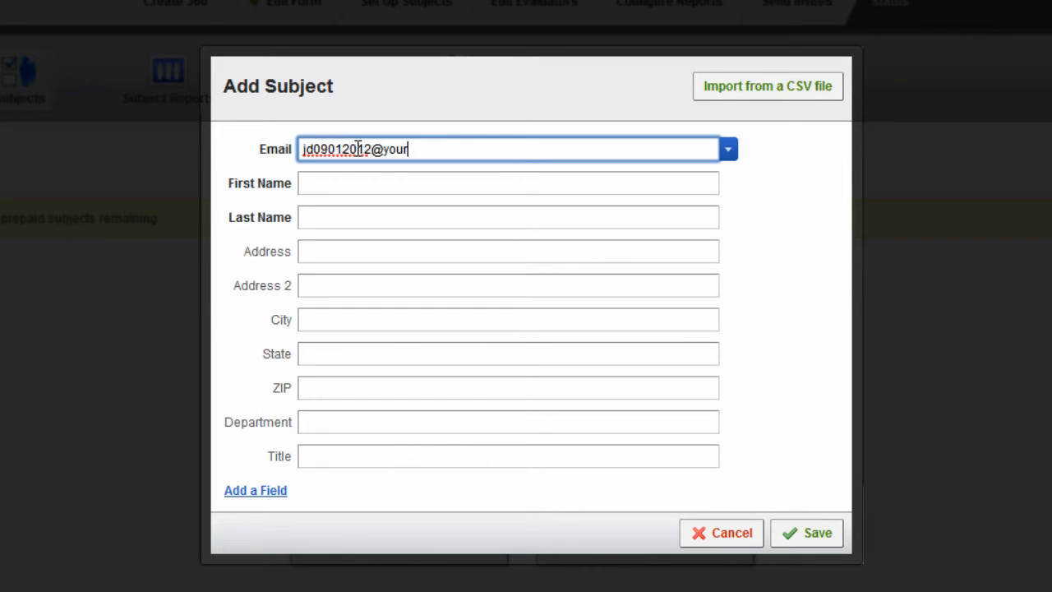
{"action": "type", "text": "clinicdomainname.com"}
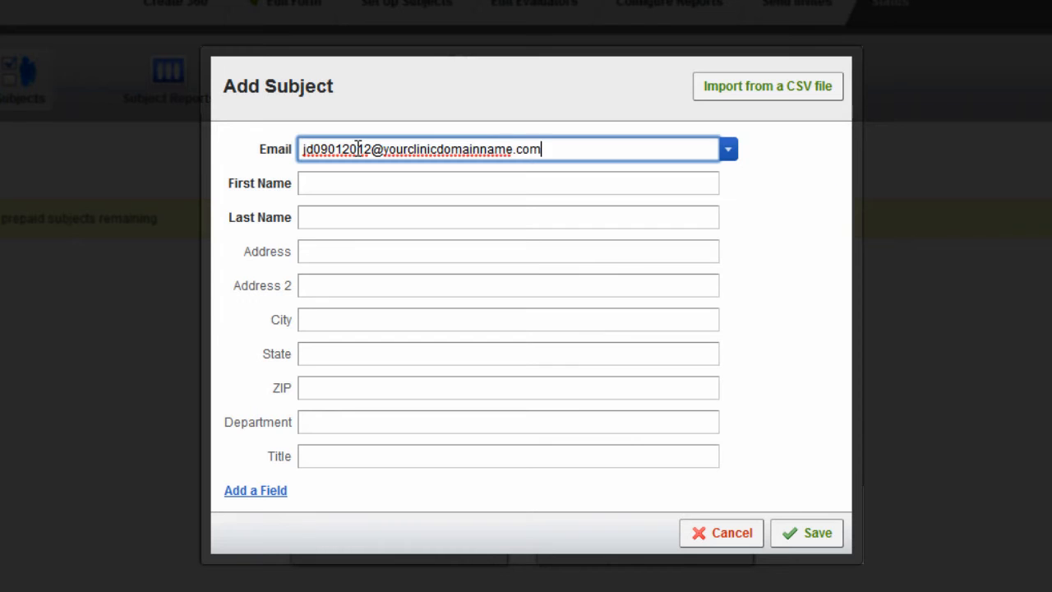
Step: Fill in the subject's first name and last name, and save the new subject
{"action": "left_click", "coordinate": [359, 183]}
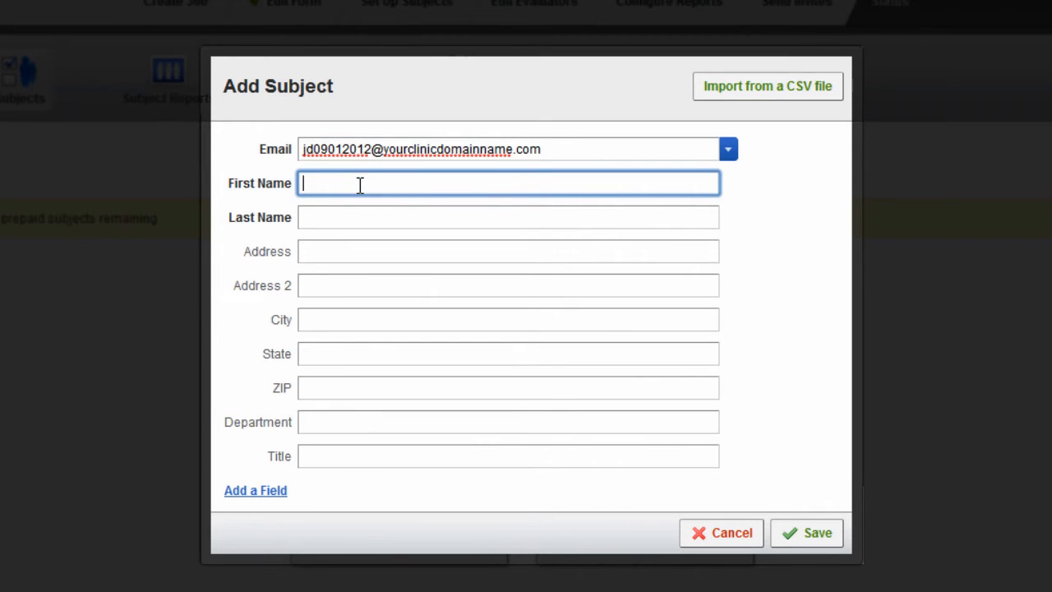
{"action": "type", "text": "Jane"}
{"action": "key", "text": "Tab"}
{"action": "type", "text": "Doe"}
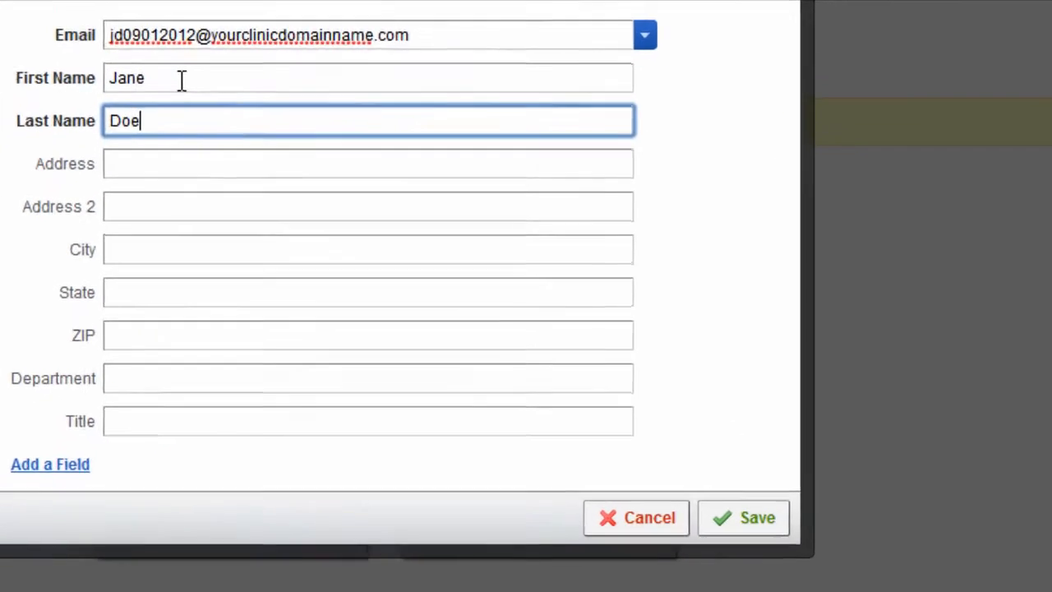
{"action": "left_click", "coordinate": [738, 523]}
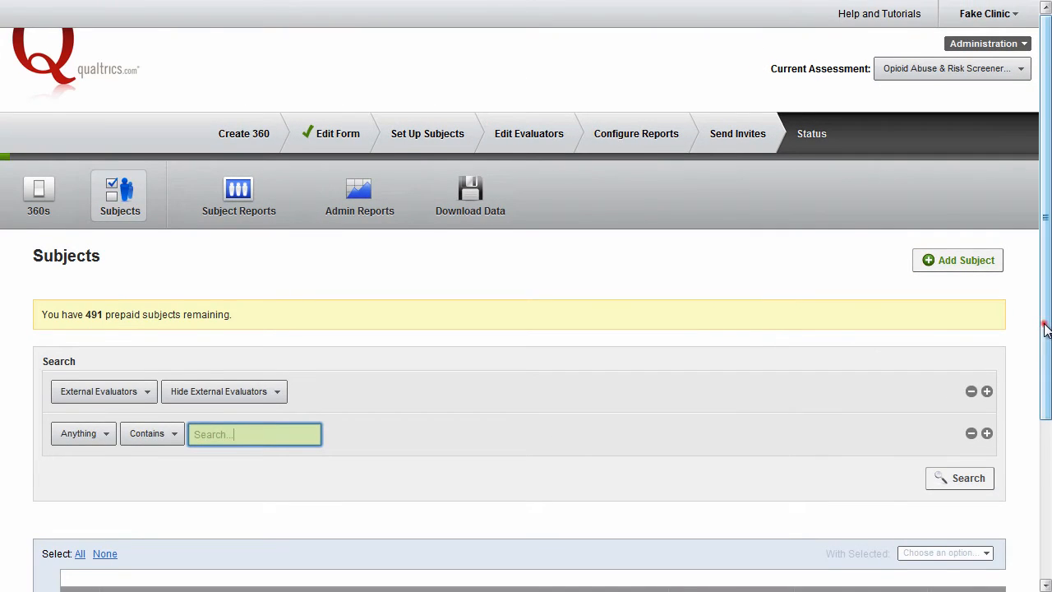
Step: Check the new entry in the subjects list and log out of the clinic account
{"action": "left_click_drag", "start_coordinate": [1046, 327], "coordinate": [1045, 467]}
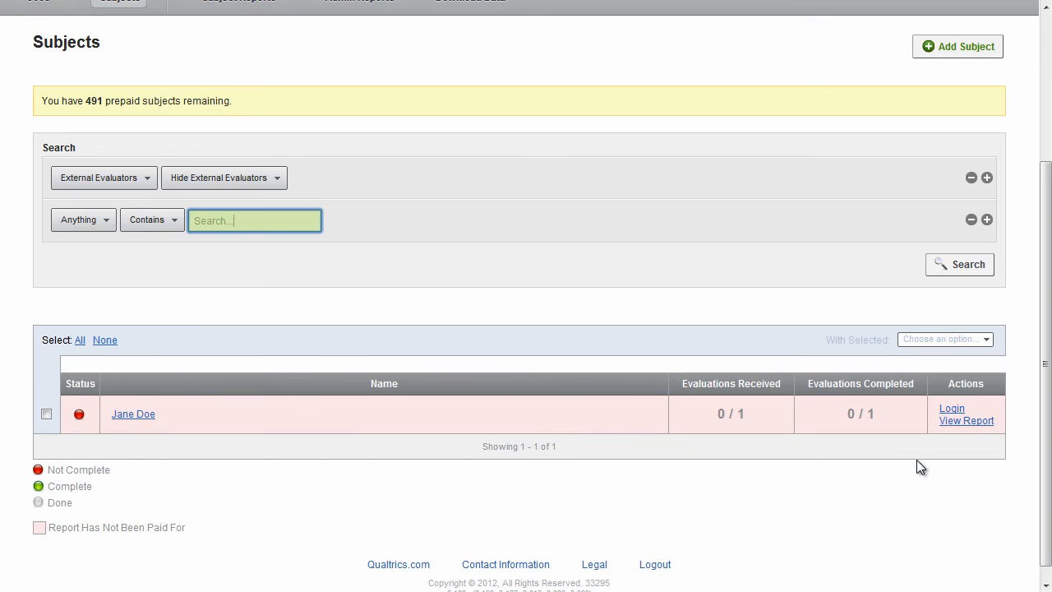
{"action": "scroll", "coordinate": [916, 460], "scroll_direction": "up", "scroll_amount": 3}
{"action": "scroll", "coordinate": [951, 130], "scroll_direction": "down", "scroll_amount": 1}
{"action": "scroll", "coordinate": [902, 115], "scroll_direction": "up", "scroll_amount": 1}
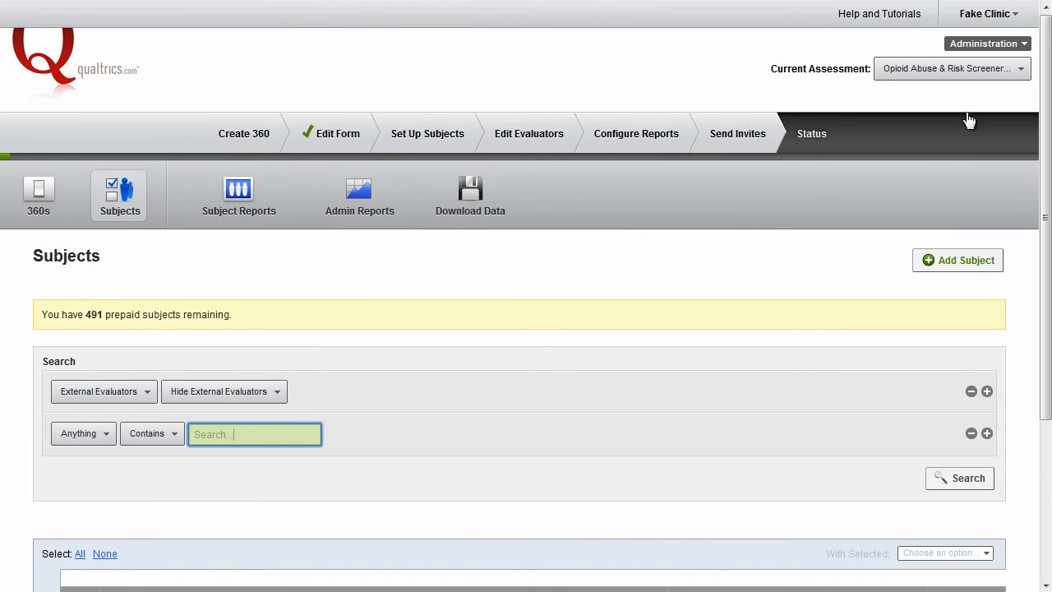
{"action": "left_click", "coordinate": [991, 18]}
{"action": "left_click", "coordinate": [904, 183]}
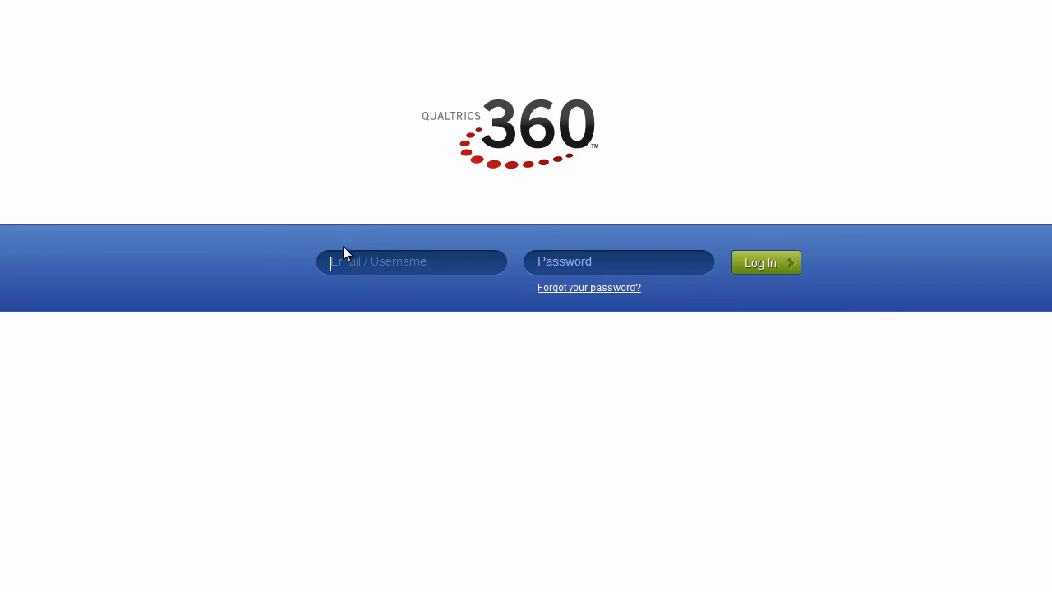
Step: Log in to Qualtrics 360 with the clinic account's username and password
{"action": "left_click", "coordinate": [369, 263]}
{"action": "type", "text": "fakeclinic"}
{"action": "key", "text": "Tab"}
{"action": "type", "text": "fakeclinic"}
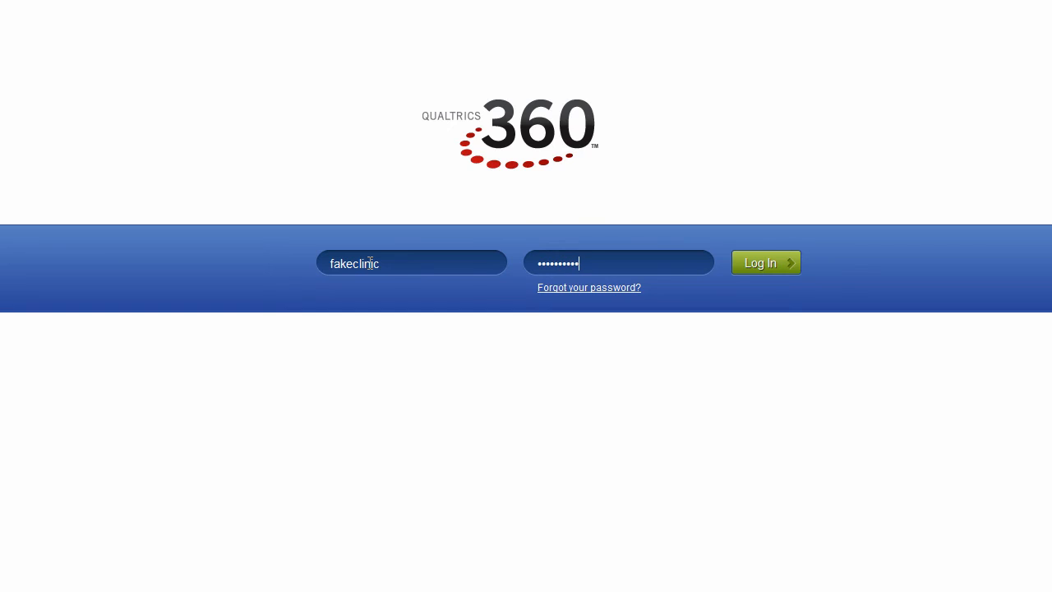
{"action": "key", "text": "Return"}
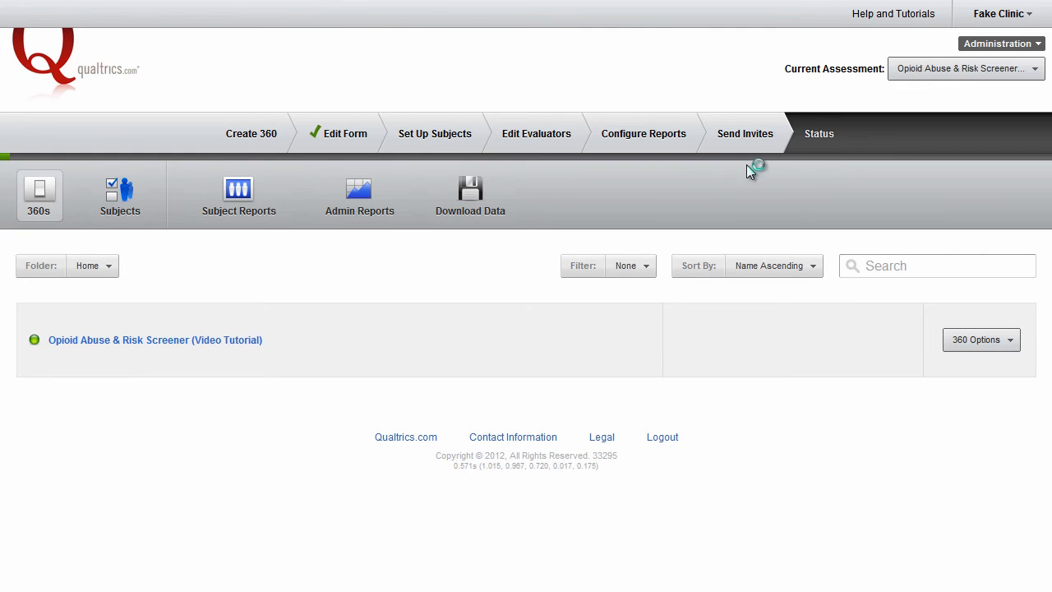
Step: Start adding another subject to the assessment and enter that subject's e-mail address
{"action": "left_click", "coordinate": [103, 201]}
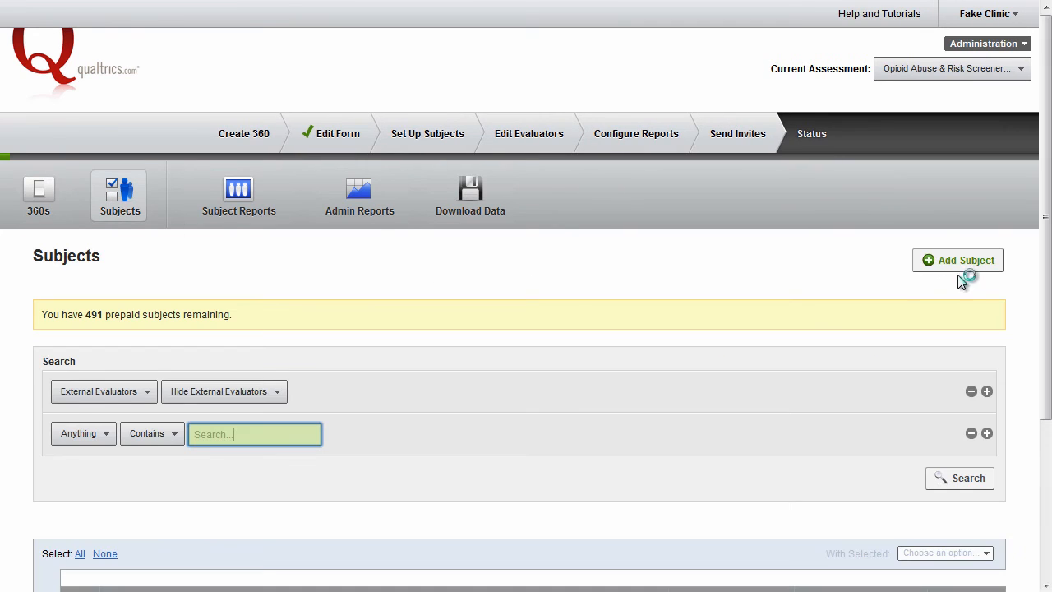
{"action": "left_click", "coordinate": [966, 270]}
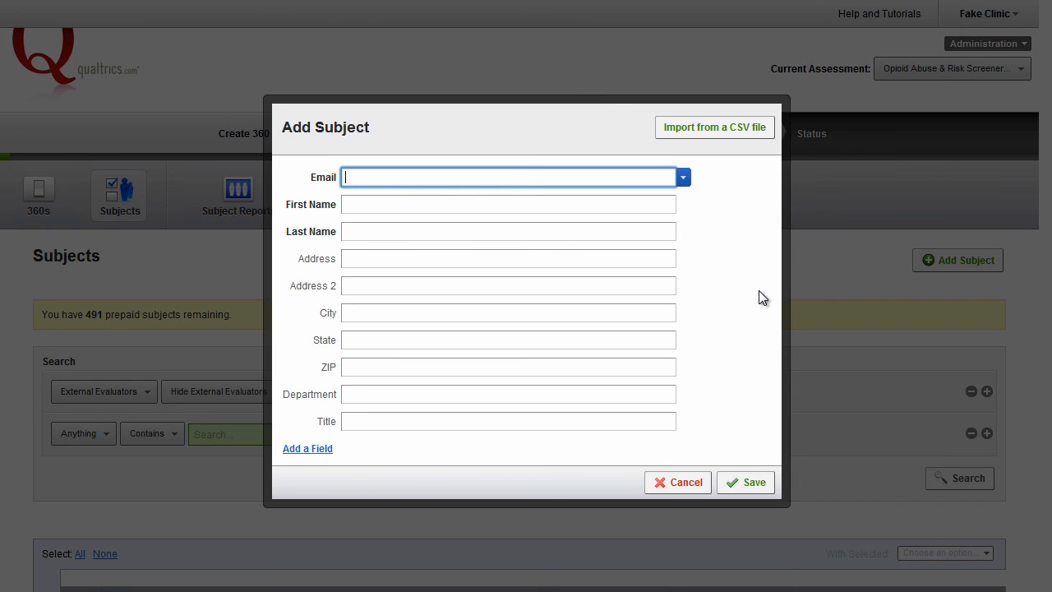
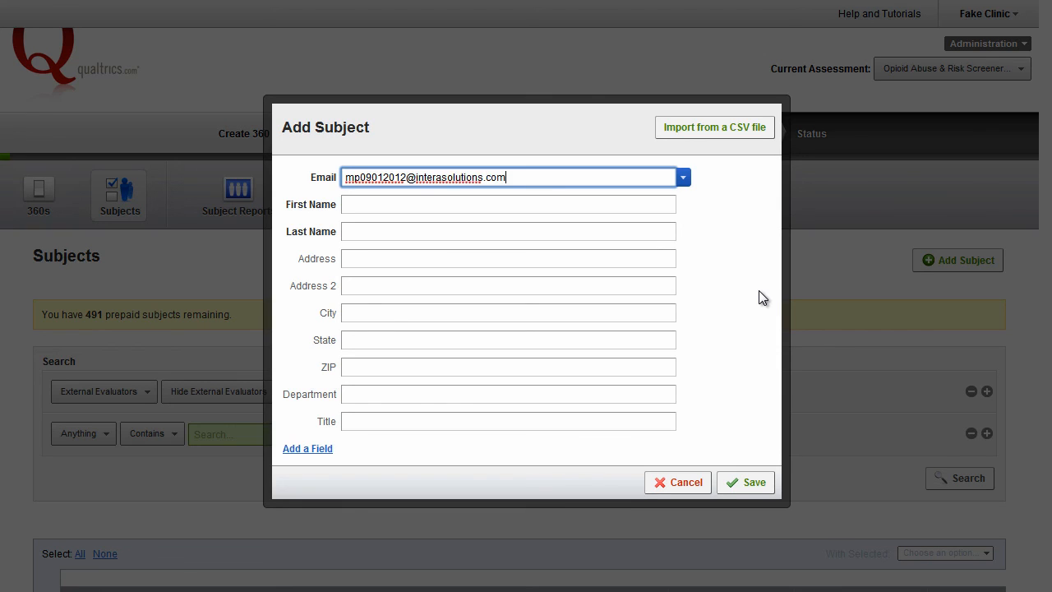
Step: Enter the second subject's first name and last name, and save the subject
{"action": "key", "text": "Tab"}
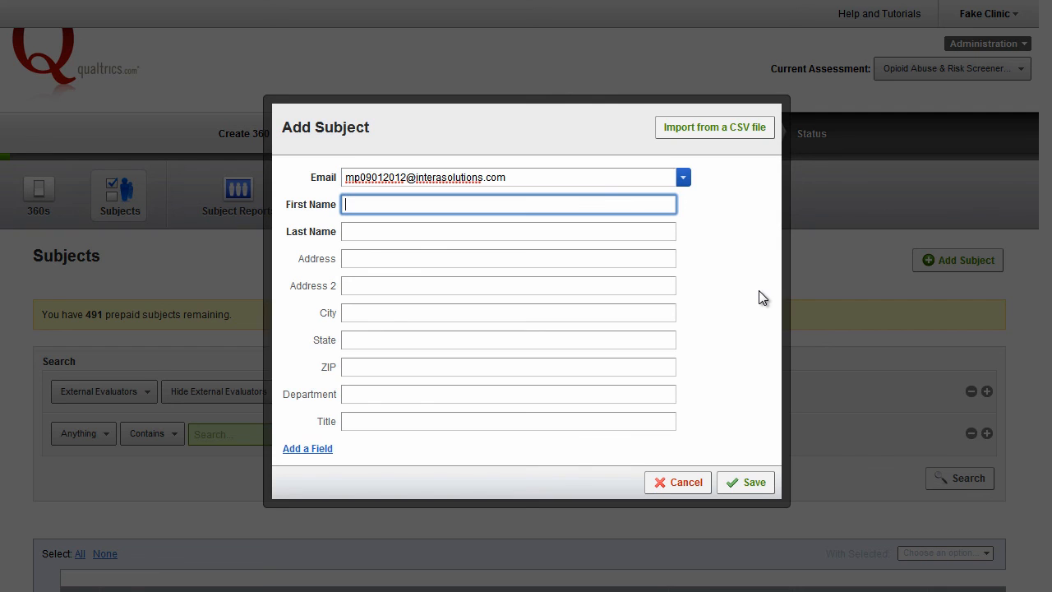
{"action": "type", "text": "Michael"}
{"action": "key", "text": "Tab"}
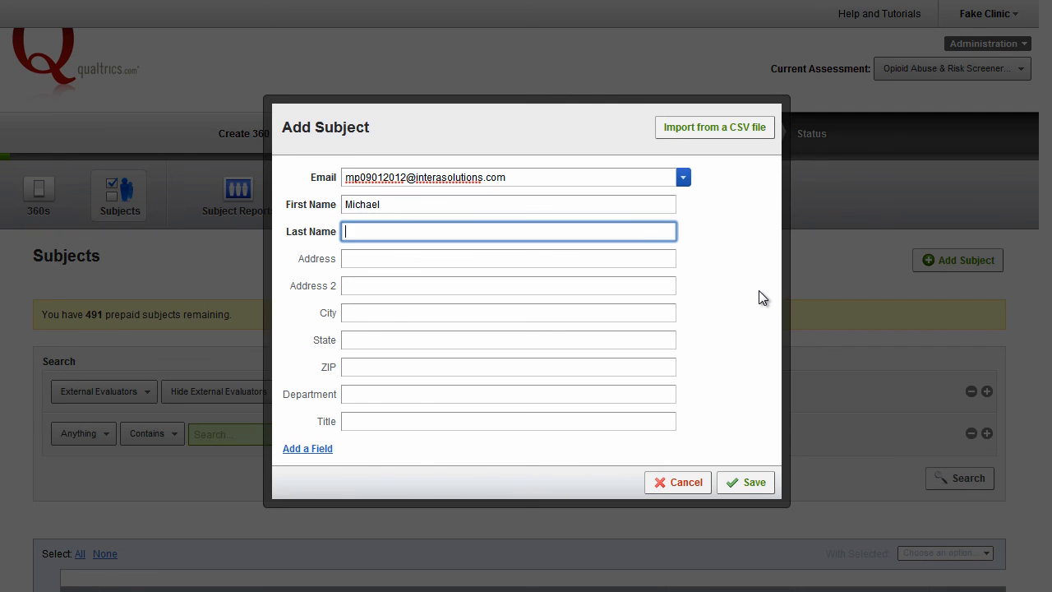
{"action": "type", "text": "Patient"}
{"action": "left_click", "coordinate": [736, 485]}
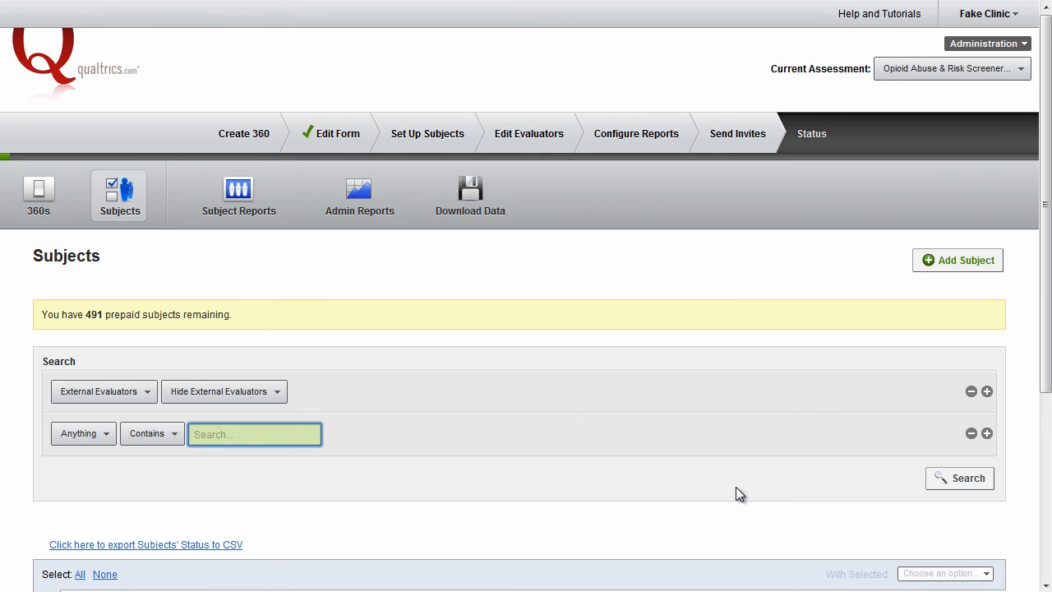
Step: Open the details of the newly added second subject from the subjects list
{"action": "scroll", "coordinate": [736, 486], "scroll_direction": "down", "scroll_amount": 3}
{"action": "scroll", "coordinate": [362, 472], "scroll_direction": "down", "scroll_amount": 1}
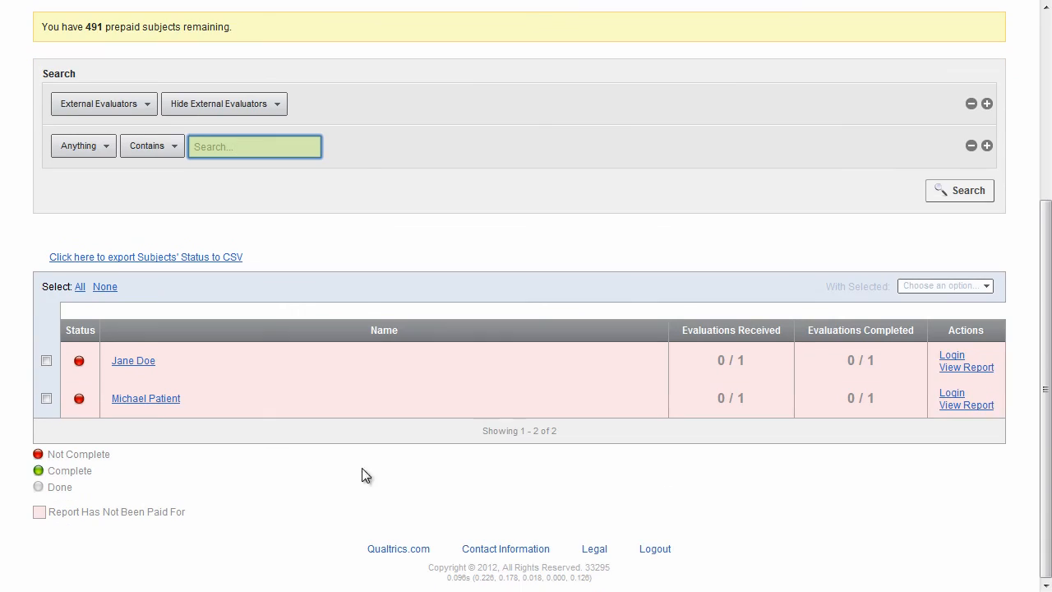
{"action": "left_click", "coordinate": [153, 400]}
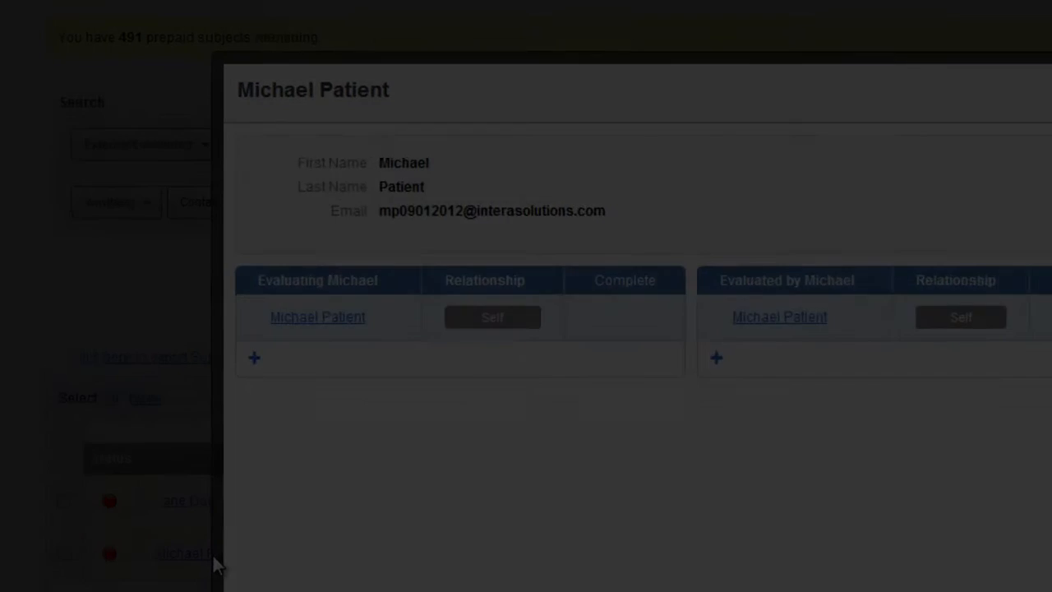